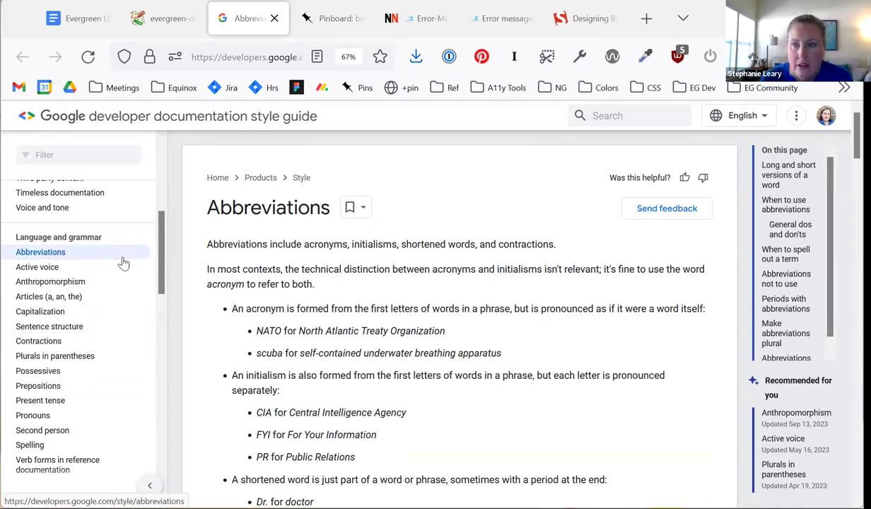
- Look through the style guide's language, grammar and punctuation topics and the opening of the Abbreviations page
scroll(123, 263, "down", 3)
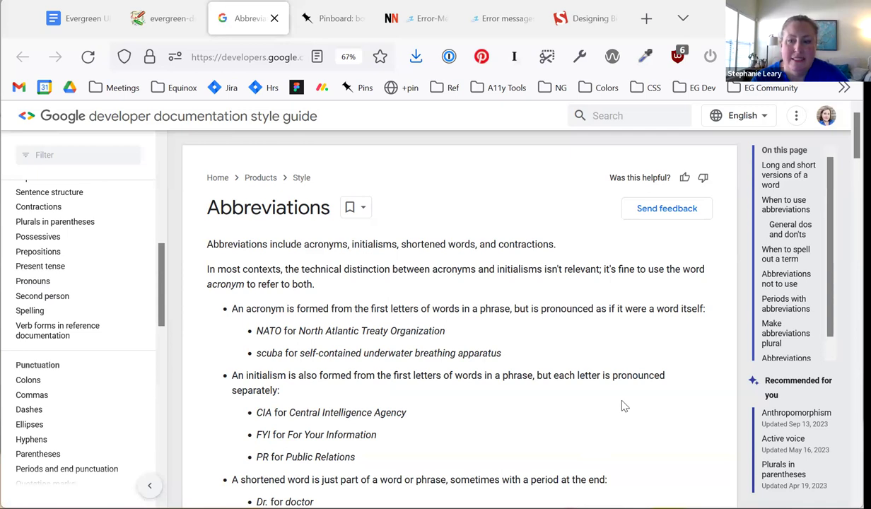
scroll(622, 405, "down", 1)
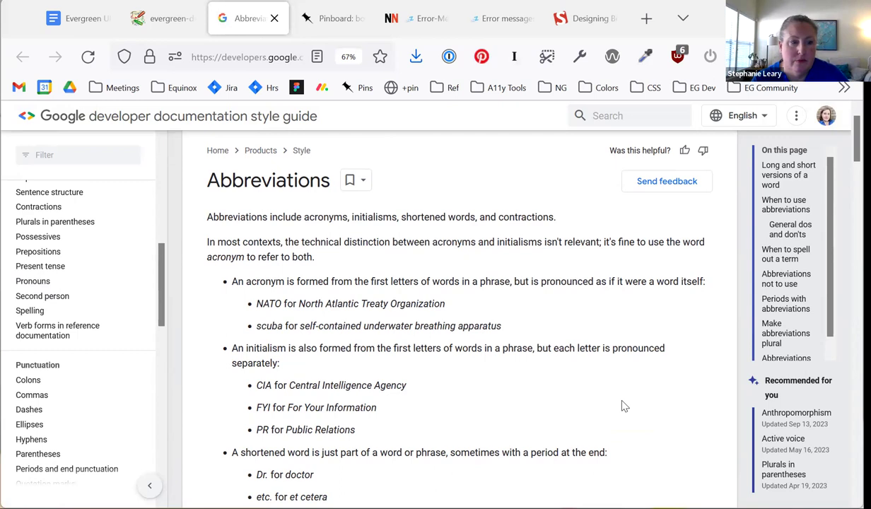
scroll(119, 285, "up", 1)
scroll(119, 285, "up", 2)
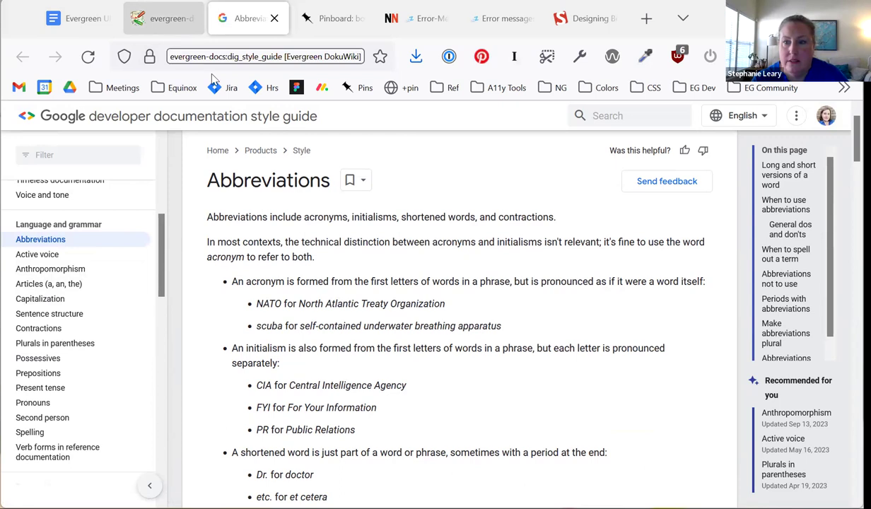
scroll(372, 294, "down", 1)
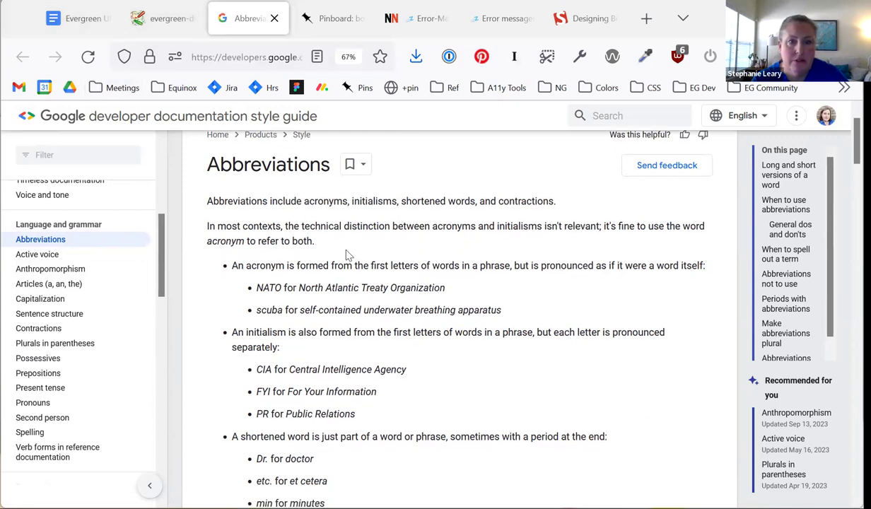
scroll(347, 255, "up", 2)
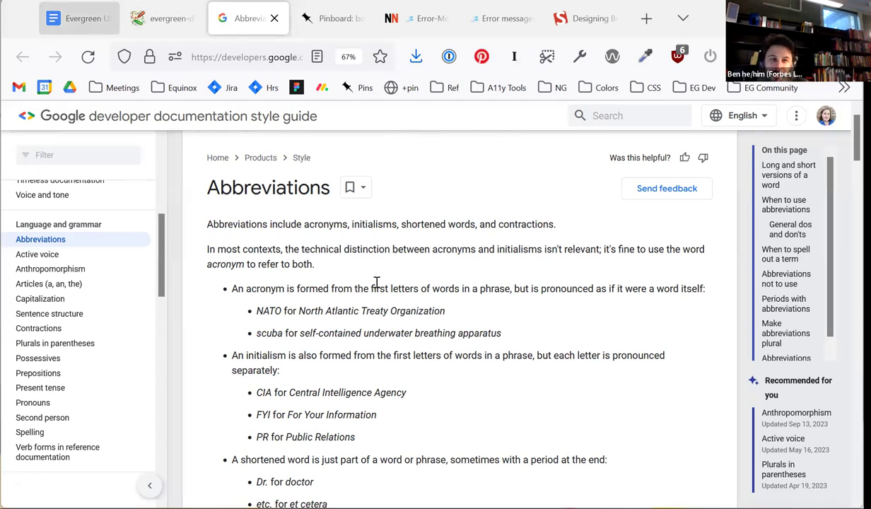
- Switch to the meeting notes document and add the non-bold bullet "Start with trouble spots?" under Notes
key("ctrl+1")
left_click(352, 349)
type("St")
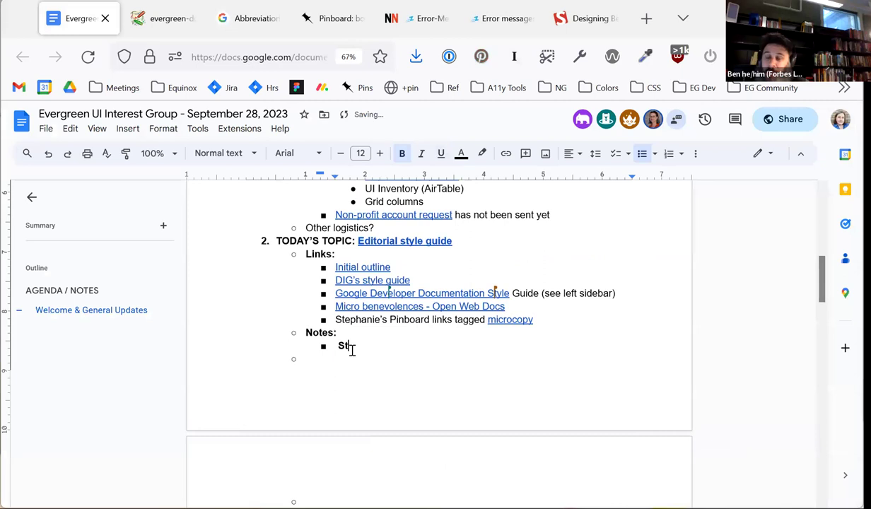
type("art with trouble spots?")
triple_click(332, 344)
key("ctrl+b")
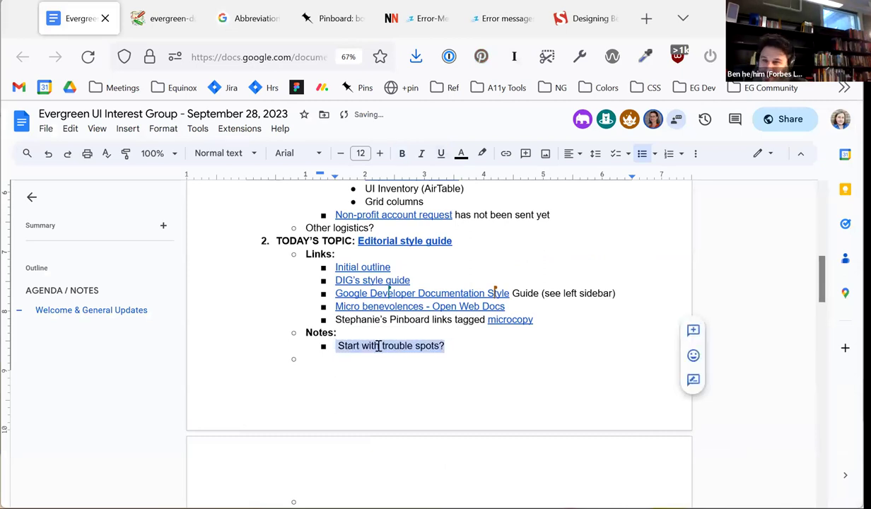
- Add the sub-bullet "Synonyms: items, copies, holdings" beneath "Start with trouble spots?" and begin another sub-bullet
left_click(459, 351)
key("Down")
key("Tab")
key("Tab")
type("Synonyms: items, copies, holdings")
key("Return")
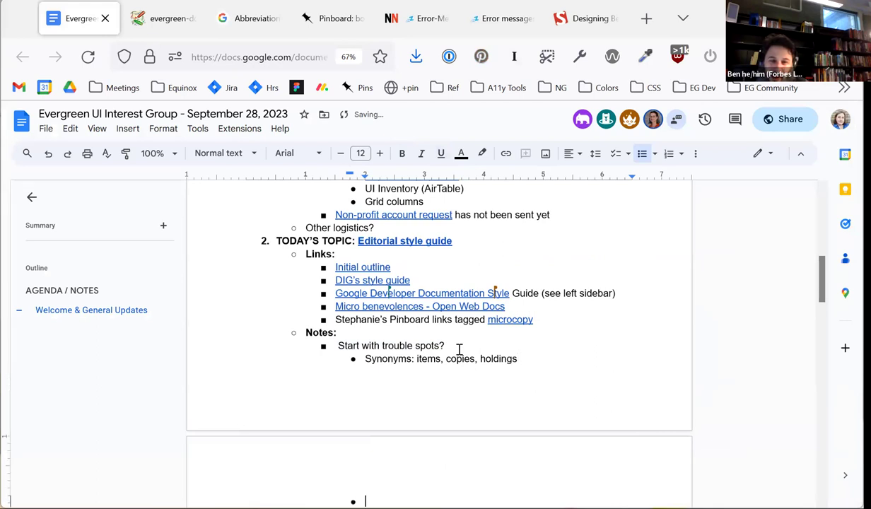
- Enter "Slashes in table columns" as the sub-bullet after the synonyms entry
type("Slashes in")
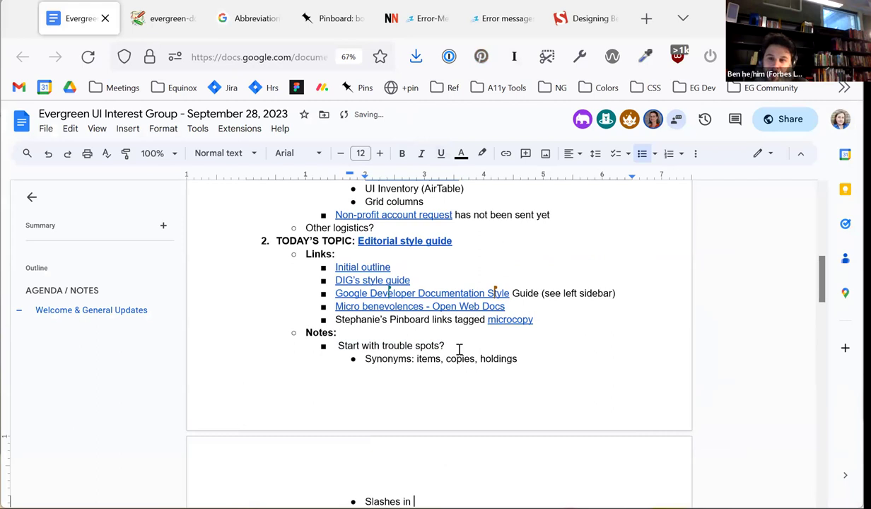
scroll(459, 349, "down", 3)
type("table columns")
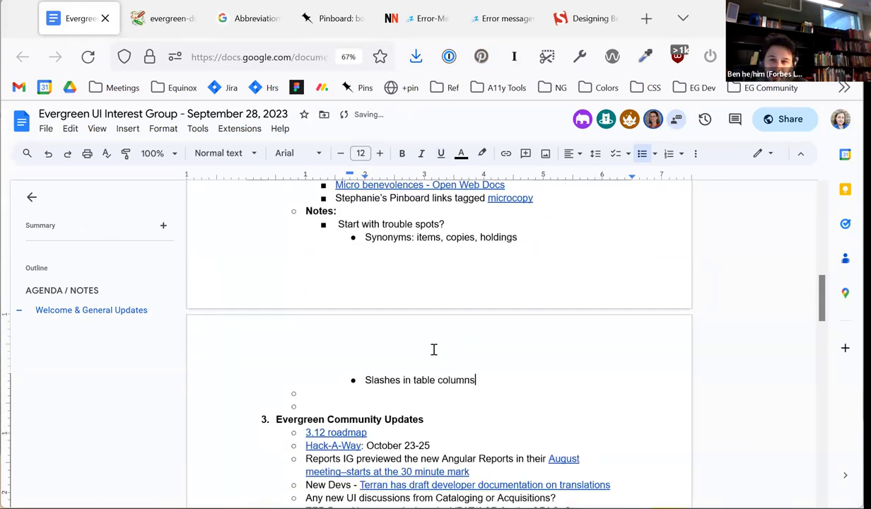
- Insert the bullet "Punctuation that's creating problems:" before "Slashes in table columns" and nest the slashes entry under it as a lettered item
left_click(361, 383)
type("Punctio")
key("BackSpace")
key("BackSpace")
type("uation th")
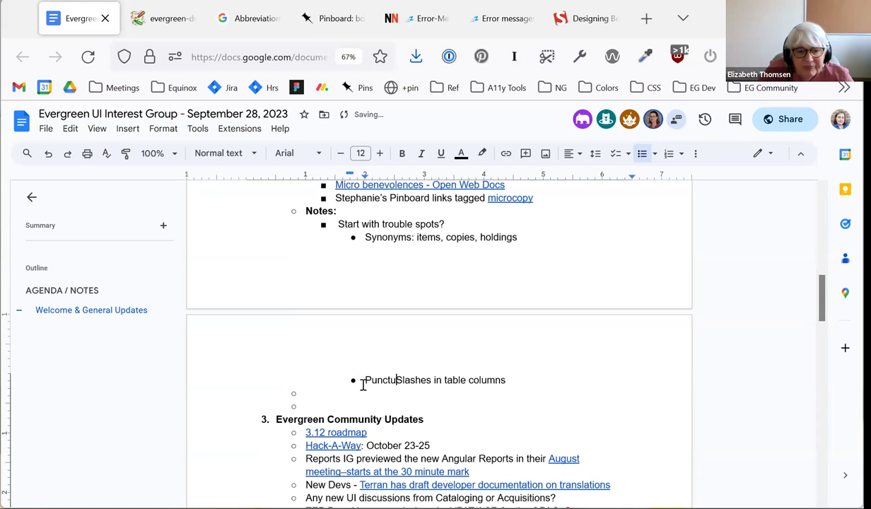
type("at's creating prob")
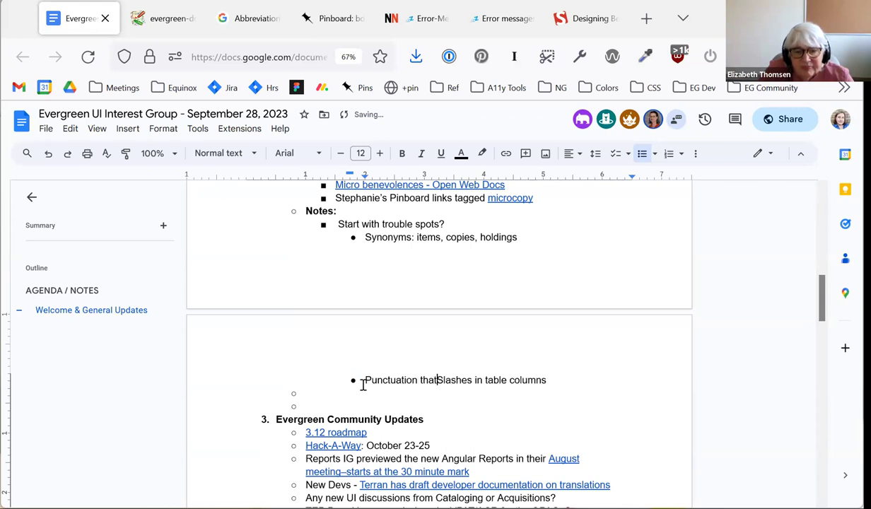
type("lems:")
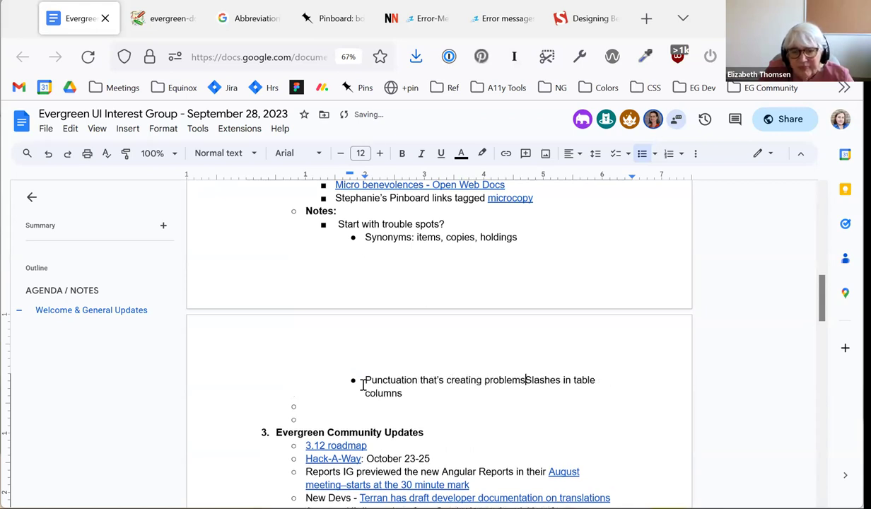
key("Return")
key("Tab")
key("ctrl+shift+7")
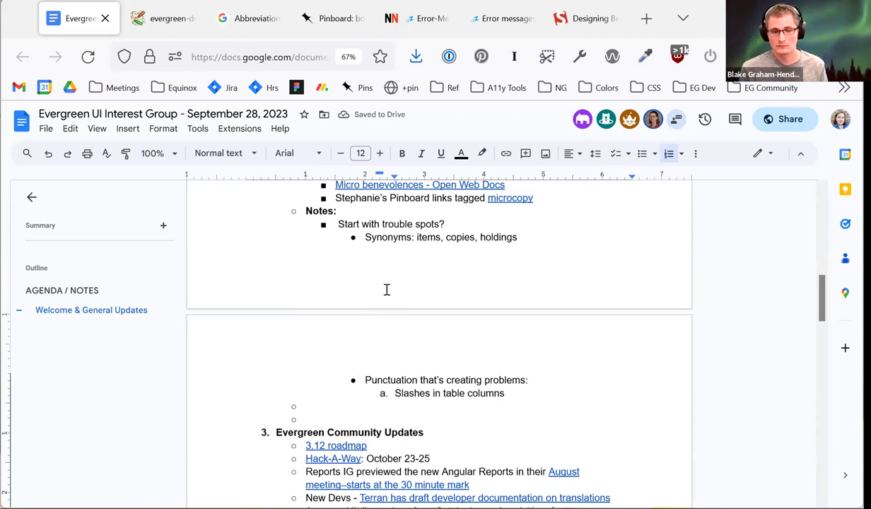
left_click(519, 239)
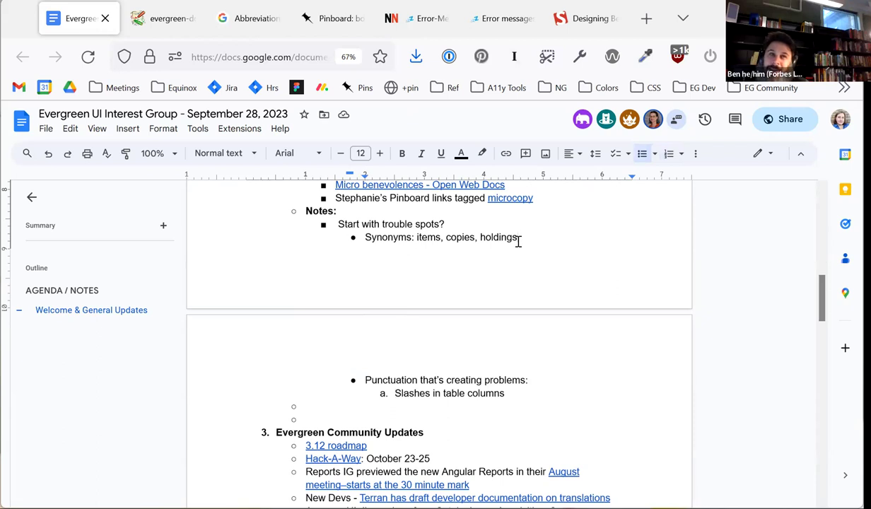
left_click(397, 405)
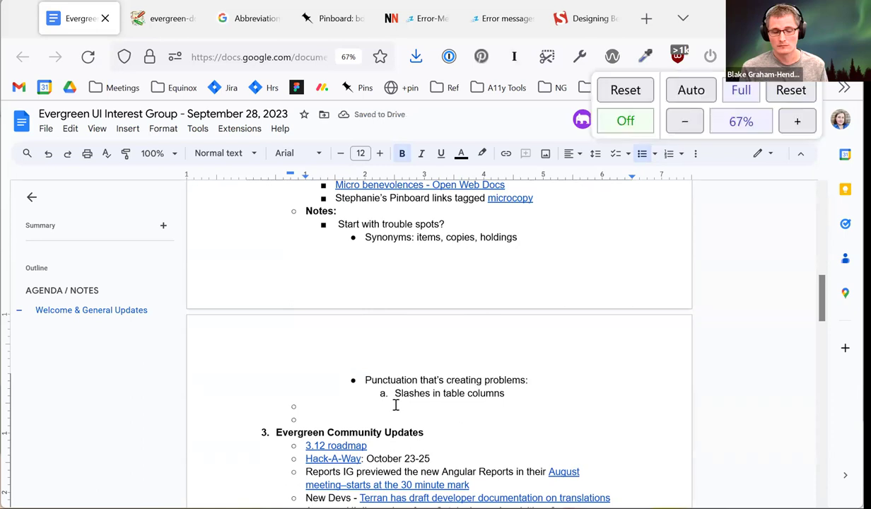
left_click(322, 407)
key("Tab")
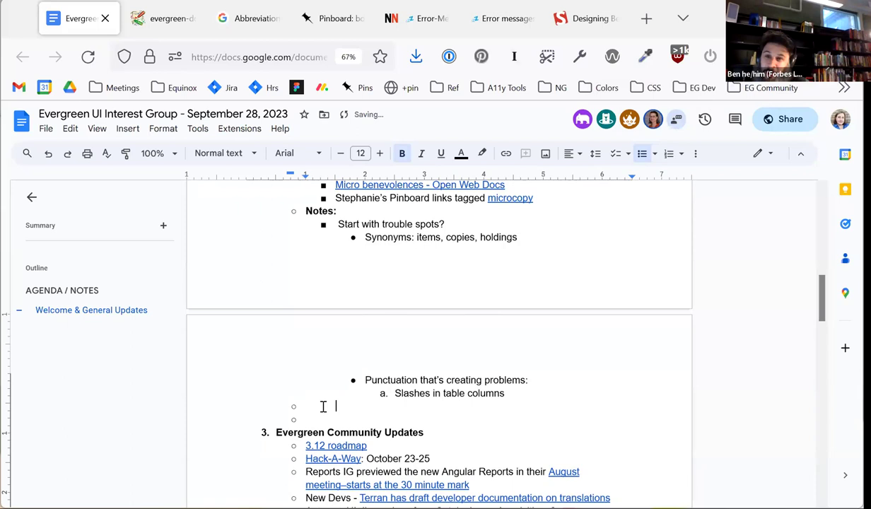
key("BackSpace")
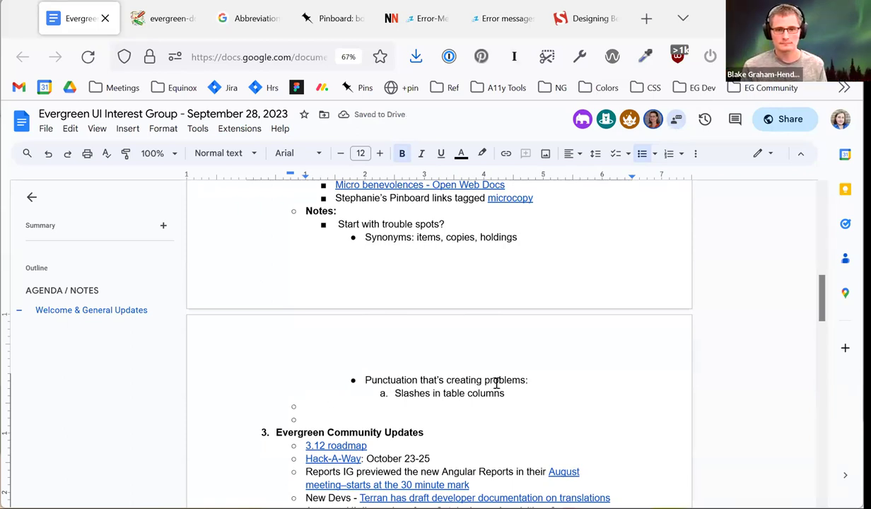
- Add a bullet at the punctuation entry's level reading "Ambiguous “cancel” buttons on dialogs and confirmations that involve canceling something (a hold, a booking)"
left_click(516, 394)
key("Return")
key("shift+Tab")
type("Ambiguous ")
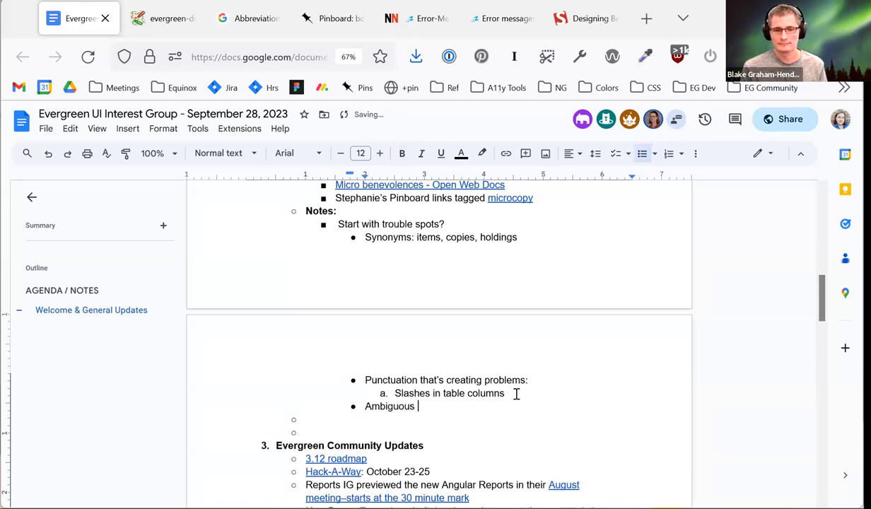
type("\"cancel\" button")
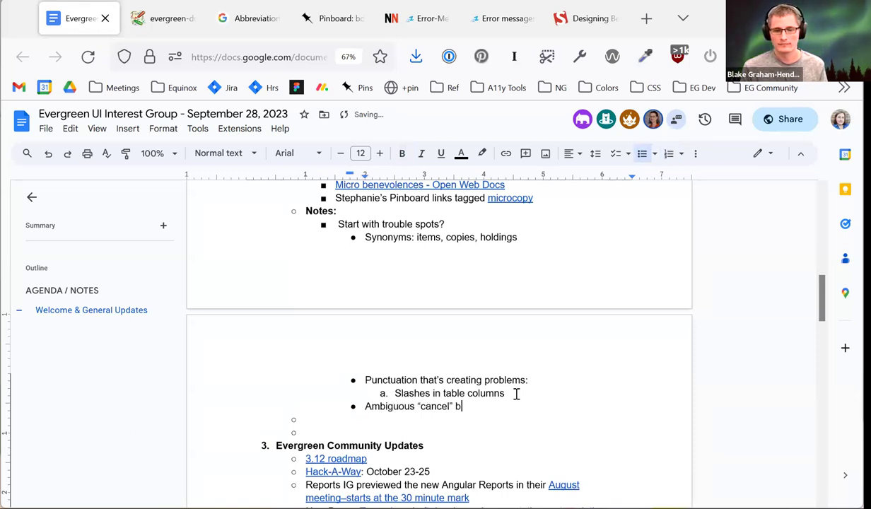
type("s on dialg")
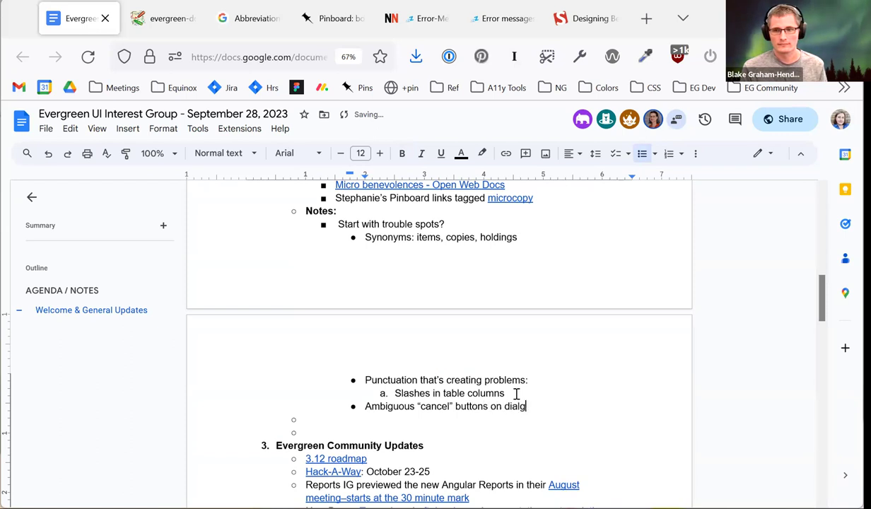
key("BackSpace")
type("ogs and on")
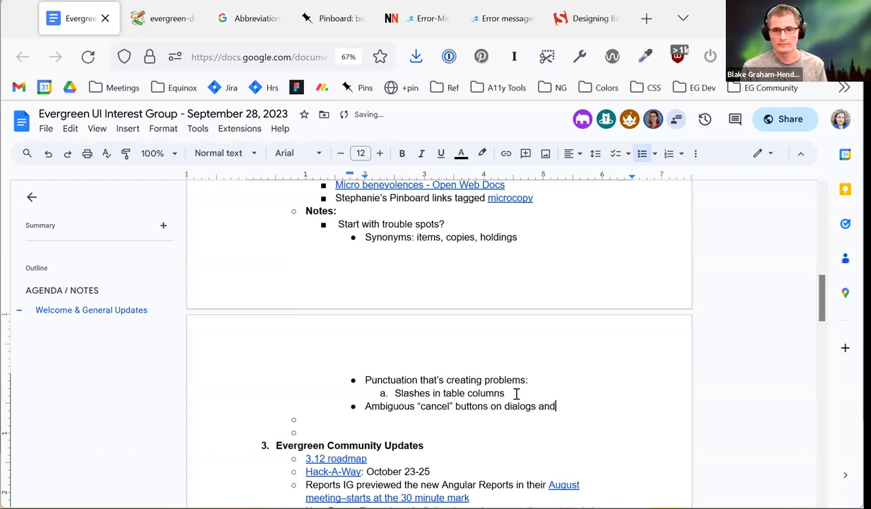
key("BackSpace")
key("BackSpace")
type("confir")
key("BackSpace")
type("rmations that i")
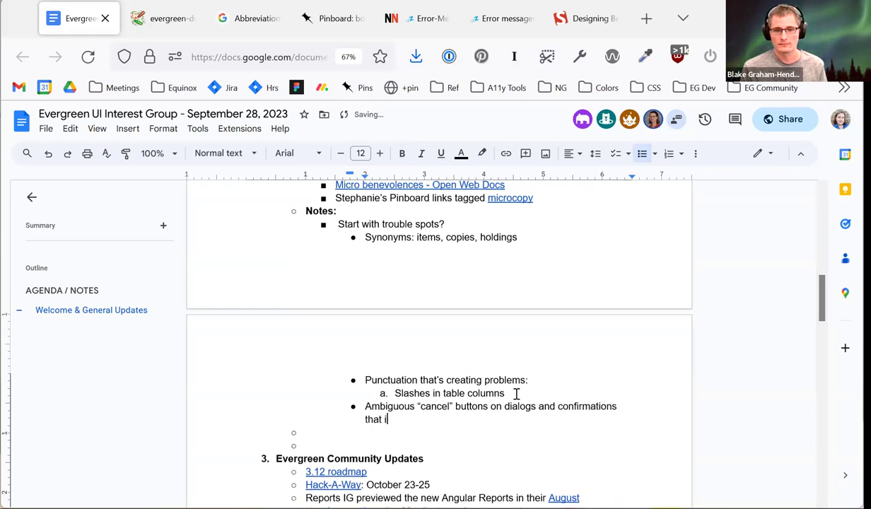
type("nvolve cand")
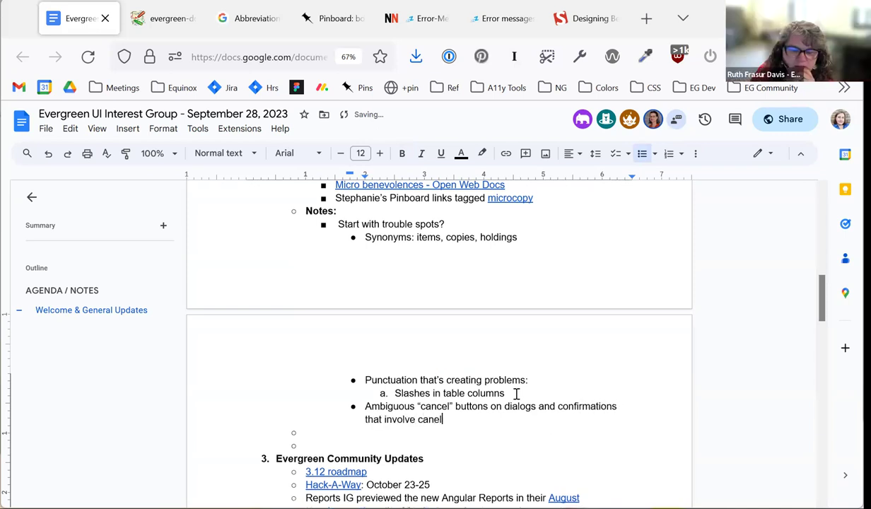
key("BackSpace")
type("celing somethi")
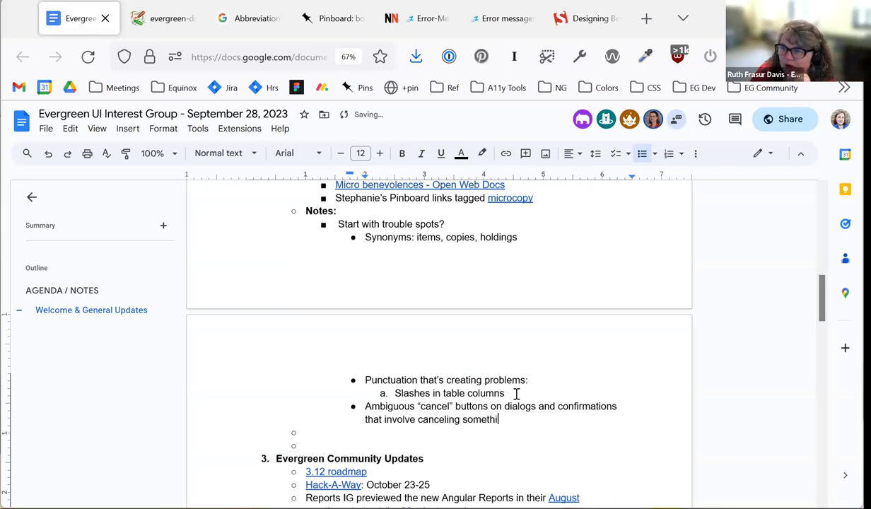
type("ng (a hold,")
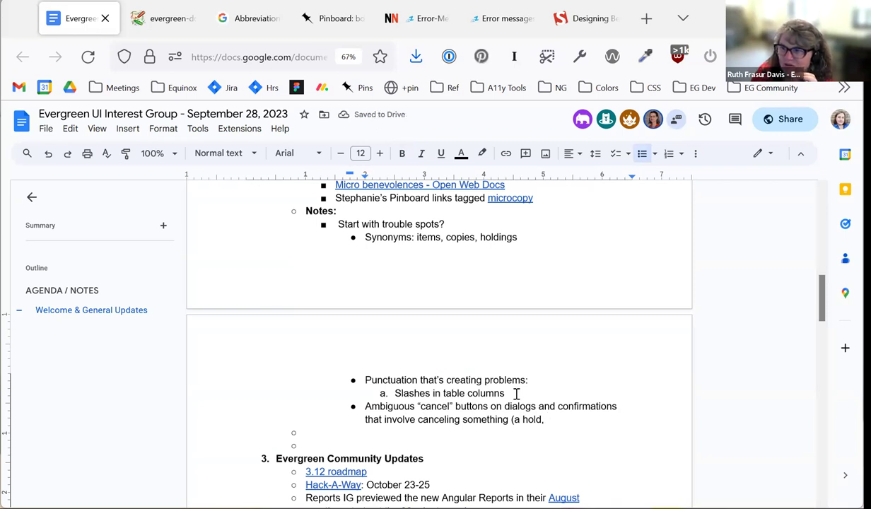
type("a booking)")
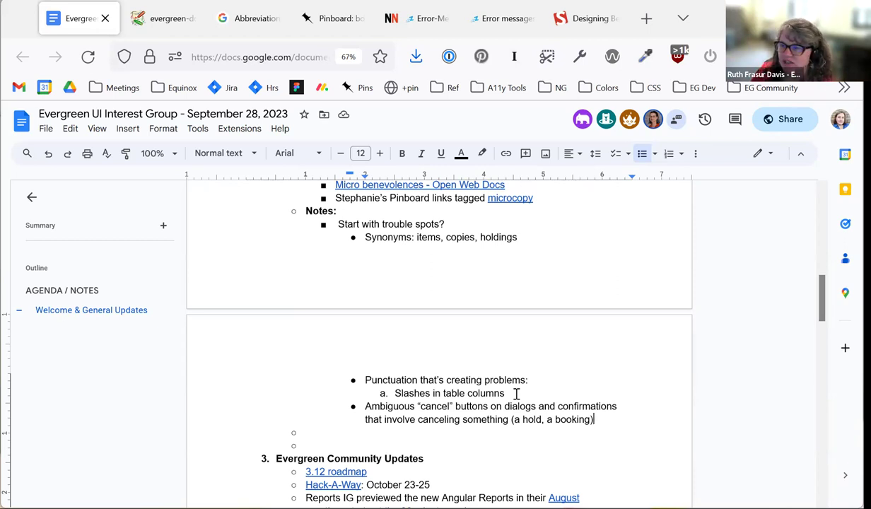
- Switch back to the Abbreviations page of the Google developer documentation style guide
left_click(252, 23)
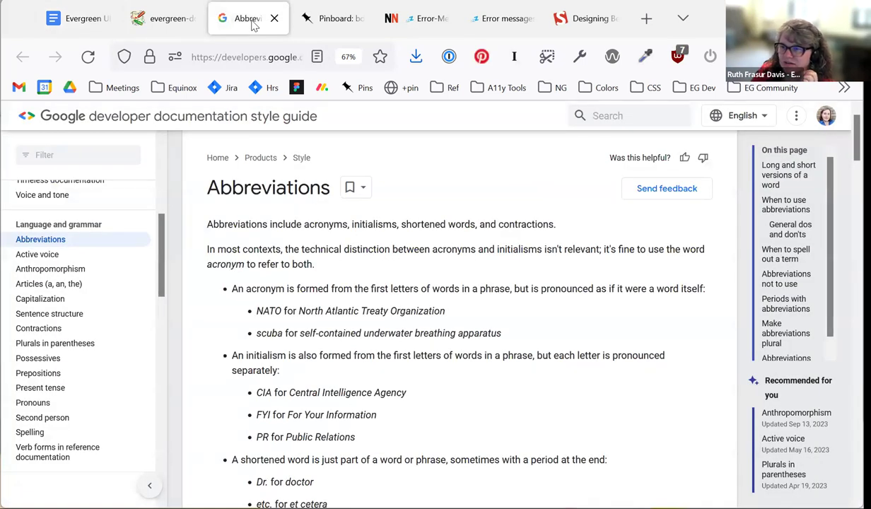